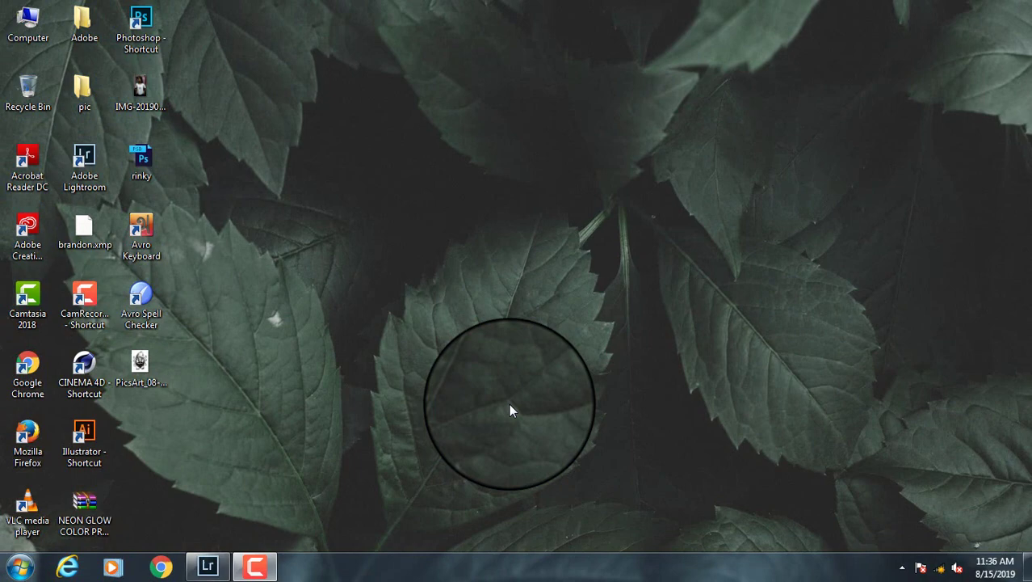
- Restore the Lightroom window showing the flower photo's Before/After view in Develop
click(208, 568)
scroll(961, 395, up, 5)
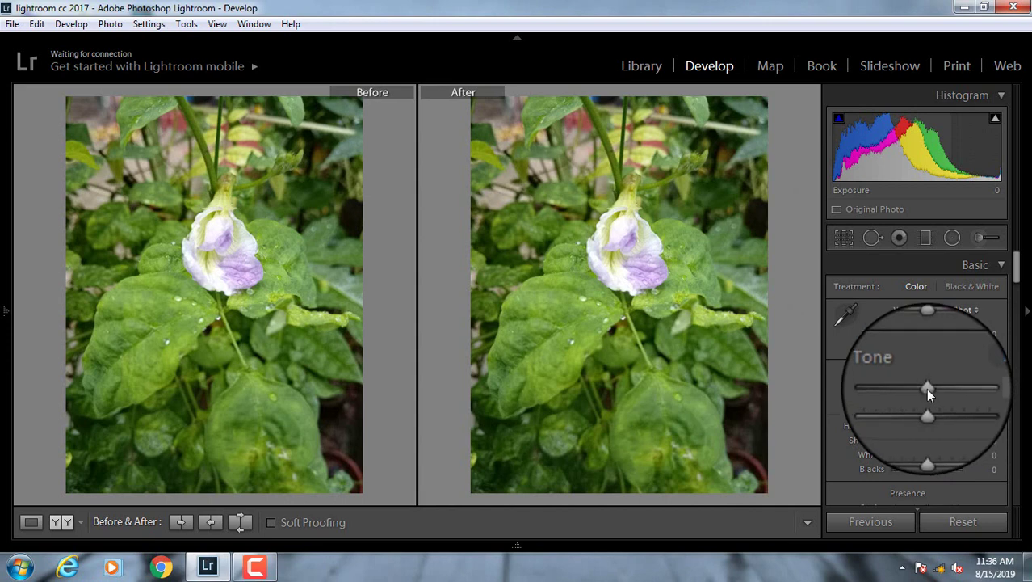
- Set Exposure to -0.48 and Highlights to -45 in the Basic panel
drag(927, 389, 923, 387)
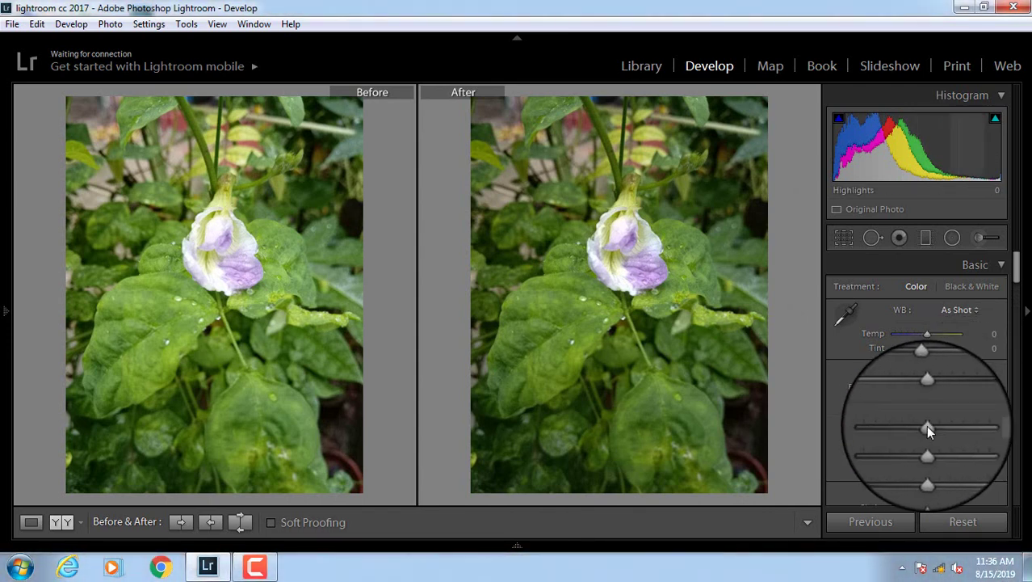
drag(927, 428, 915, 432)
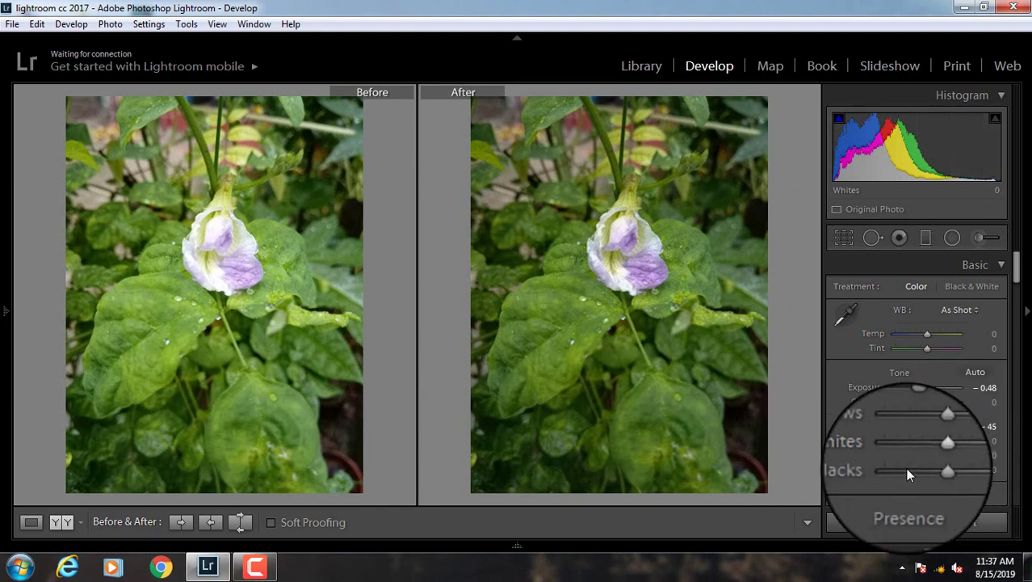
scroll(914, 455, down, 2)
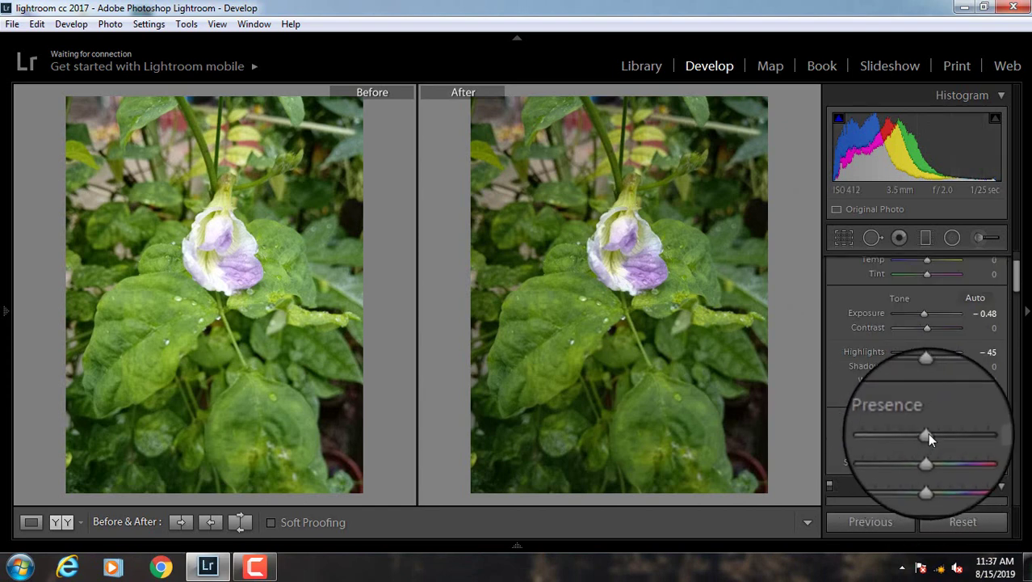
- Raise Clarity, fine-tune Vibrance, and reset Saturation to 0
drag(927, 433, 943, 433)
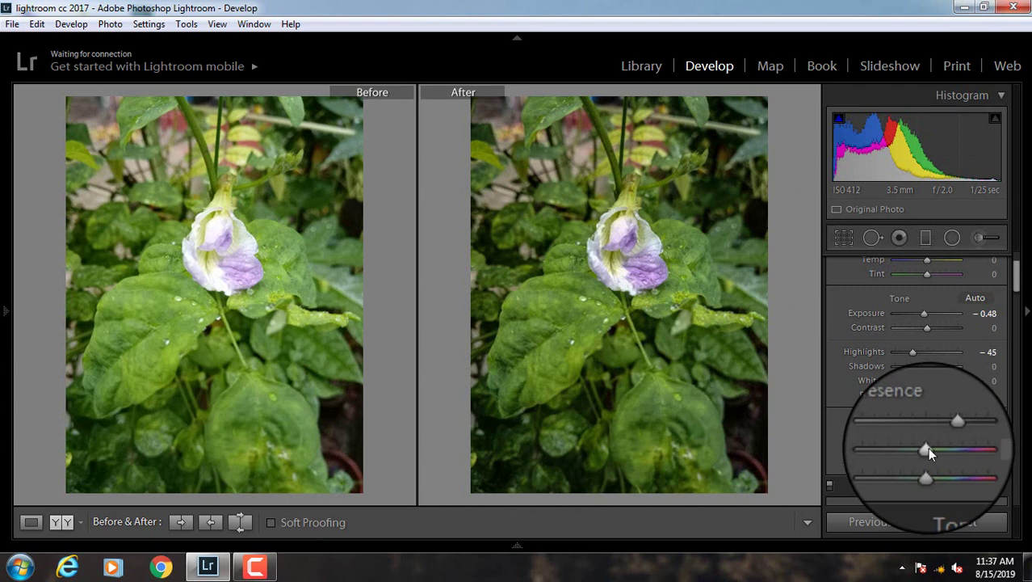
drag(928, 453, 936, 453)
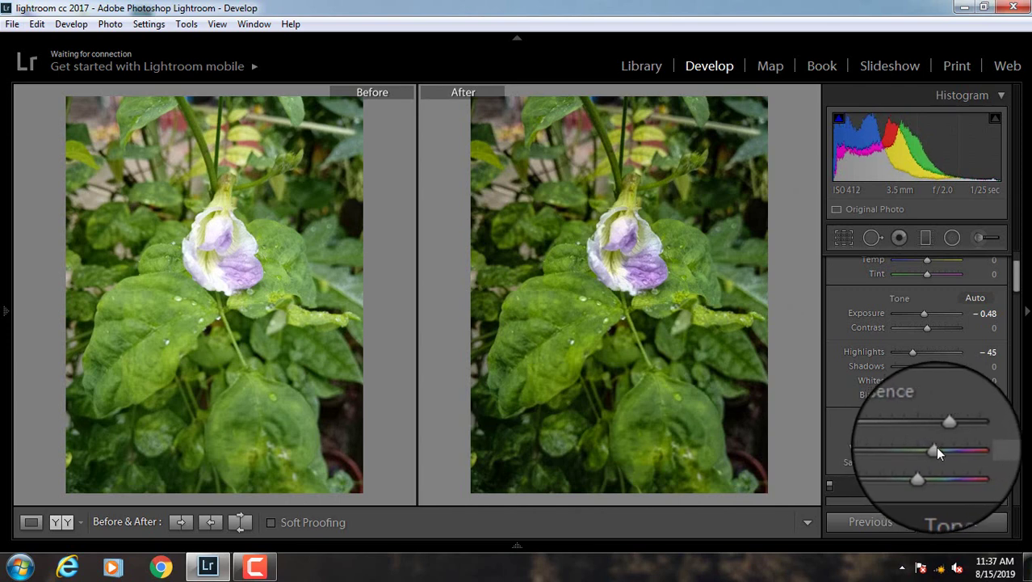
drag(934, 447, 936, 460)
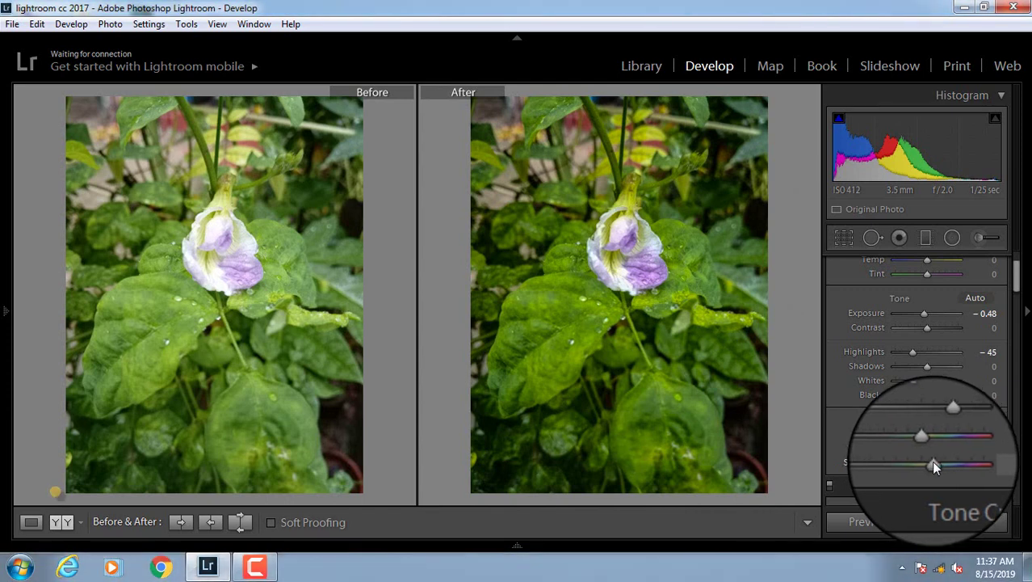
drag(936, 460, 930, 462)
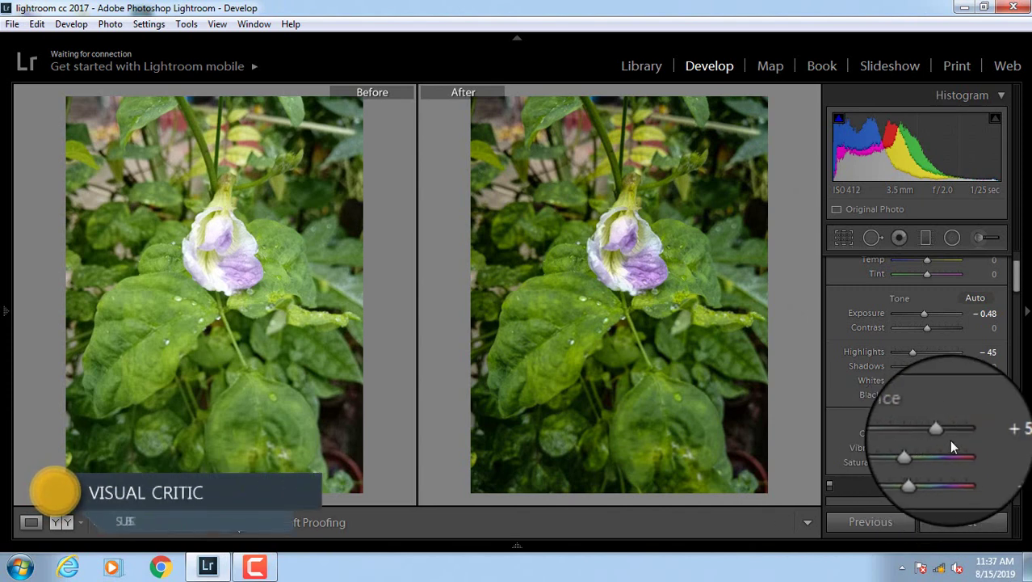
double_click(930, 462)
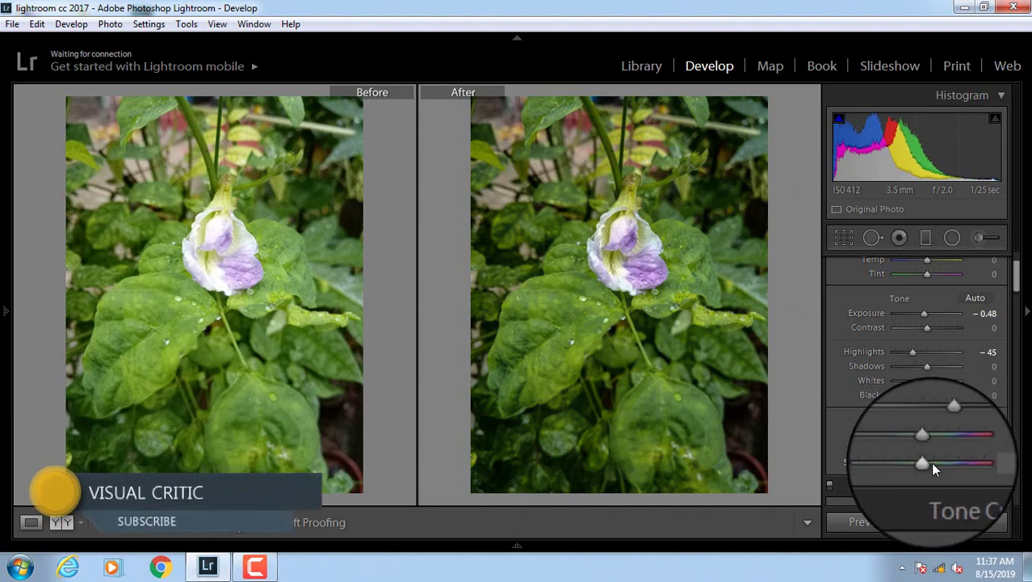
- In HSL Hue, shift Green to +71 and lower Aqua to -36 and Blue
scroll(971, 436, down, 3)
scroll(936, 431, down, 2)
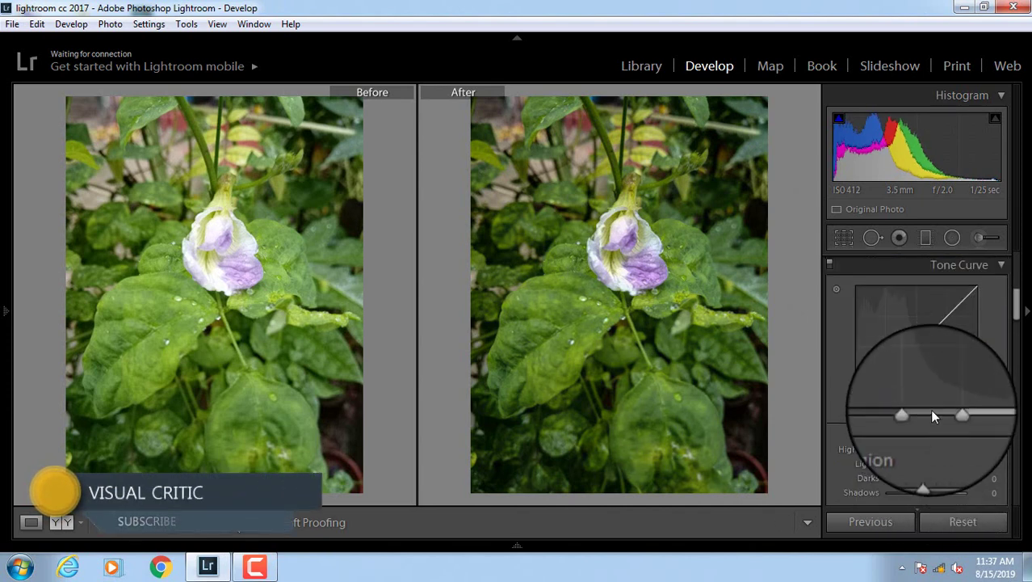
scroll(933, 416, down, 3)
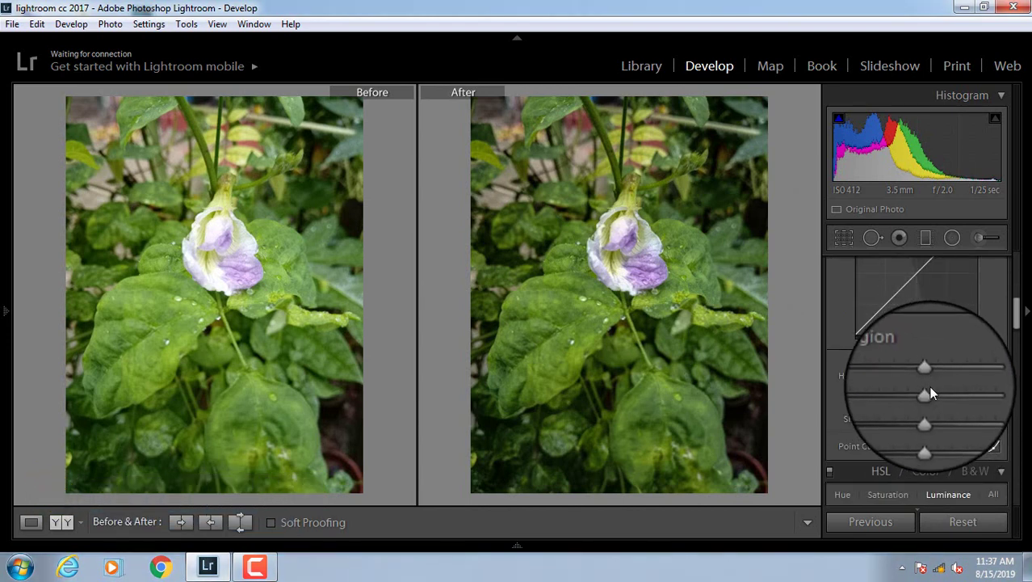
scroll(928, 385, down, 3)
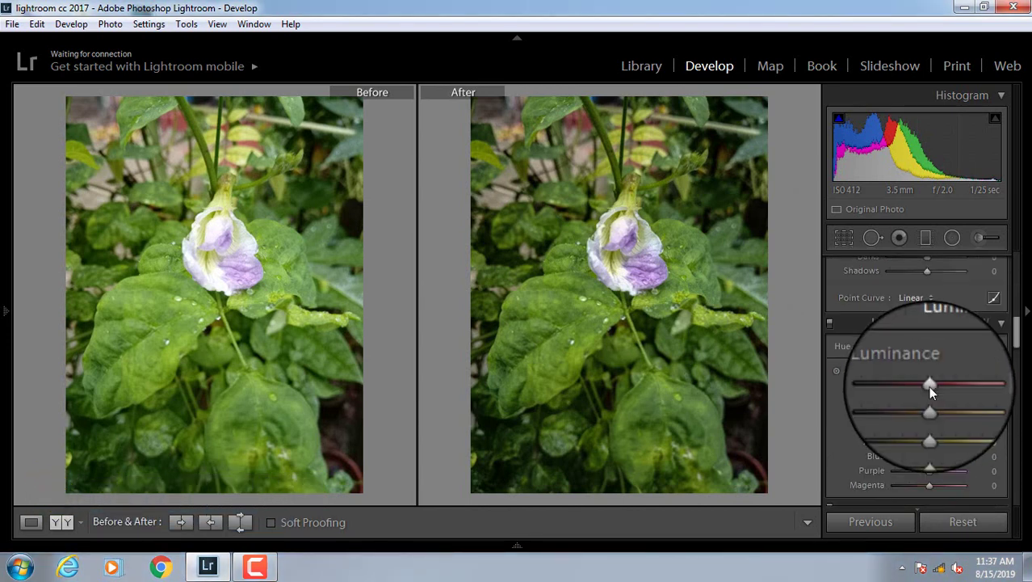
click(840, 347)
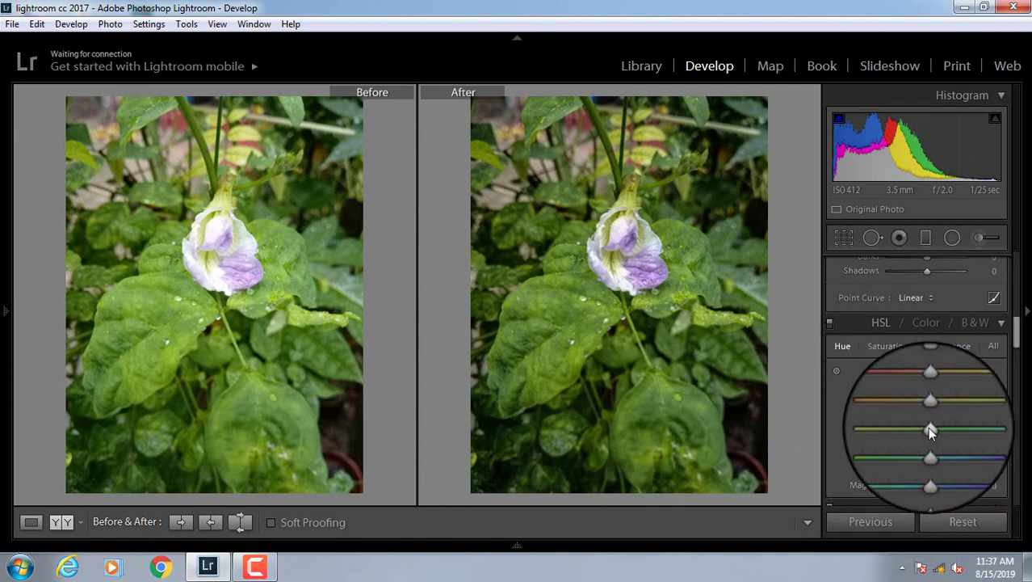
drag(929, 428, 951, 427)
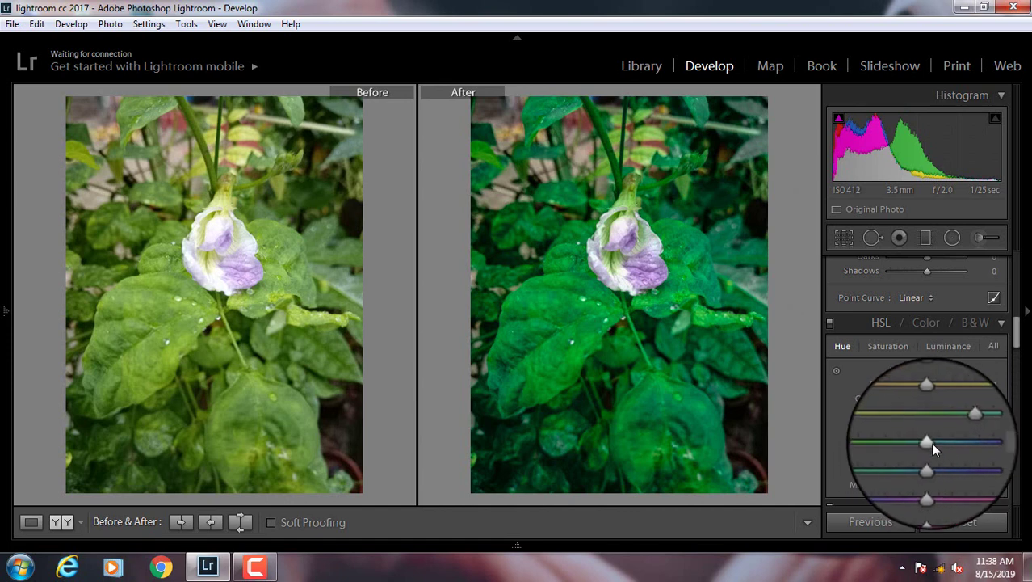
drag(927, 441, 915, 442)
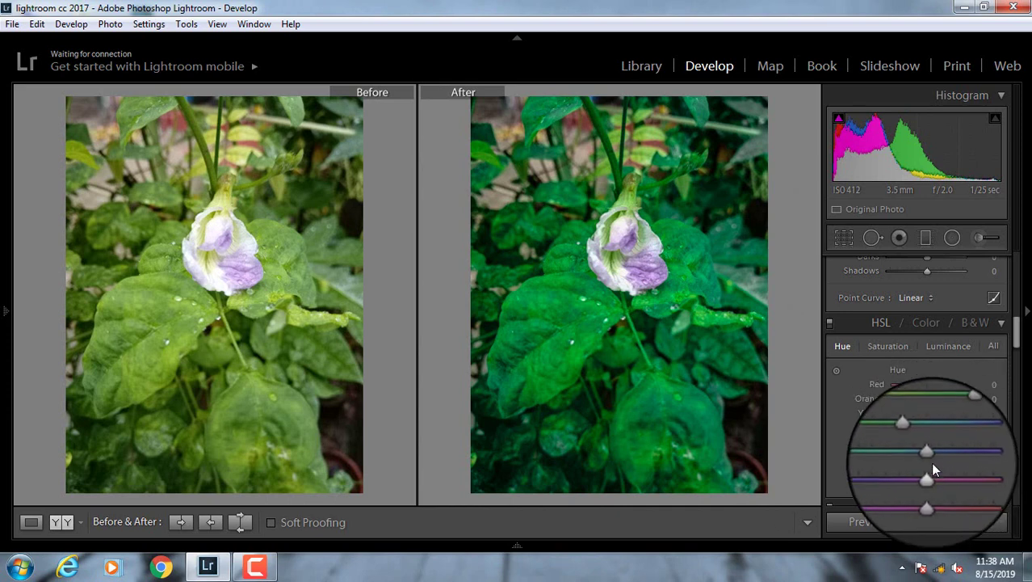
mouse_move(928, 458)
mouse_down()
mouse_move(905, 458)
mouse_move(915, 458)
mouse_up()
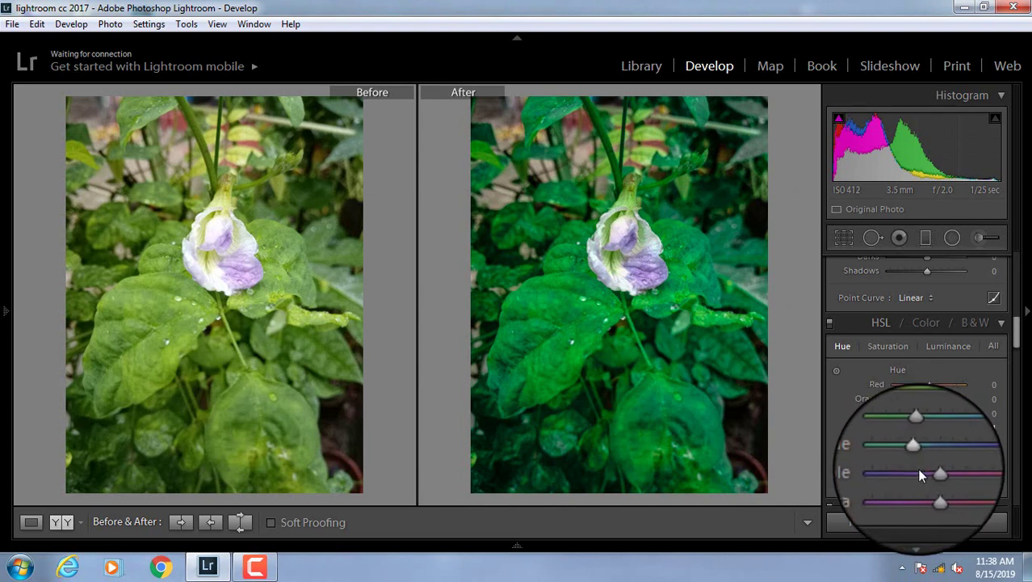
- Raise HSL saturation of Aqua, Blue, Purple and Magenta, then show Luminance sliders
click(886, 347)
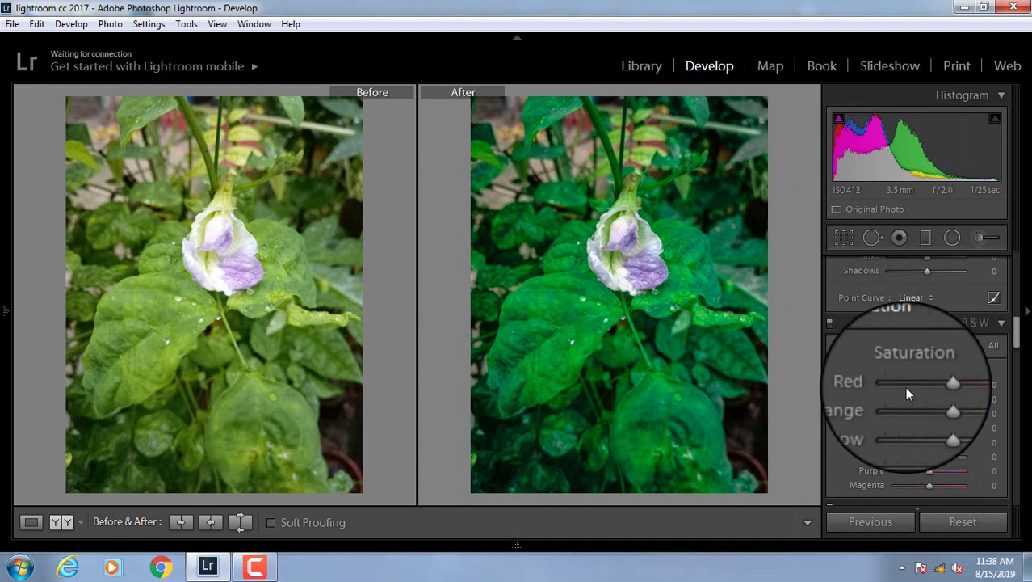
drag(929, 442, 939, 446)
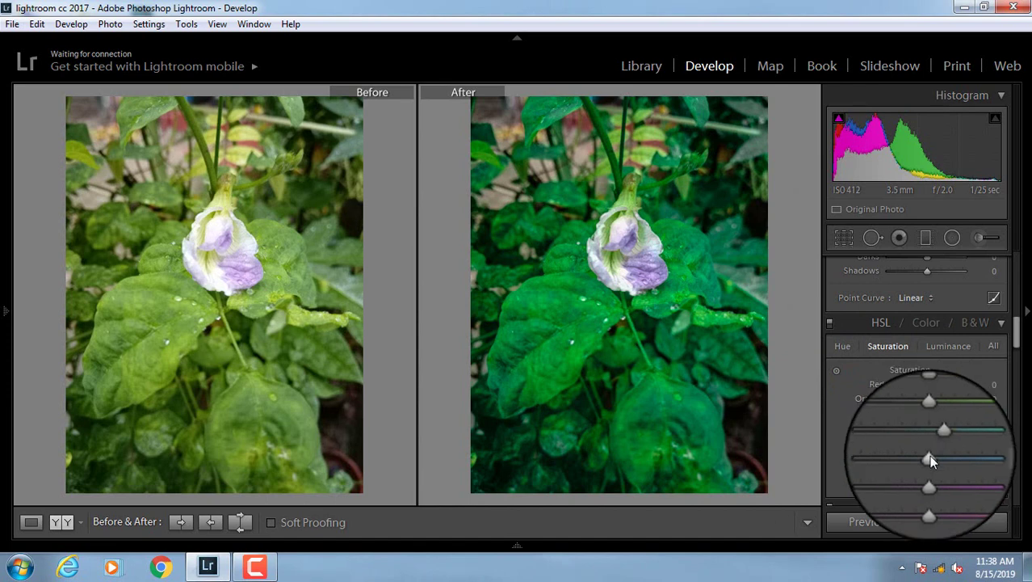
drag(929, 459, 948, 459)
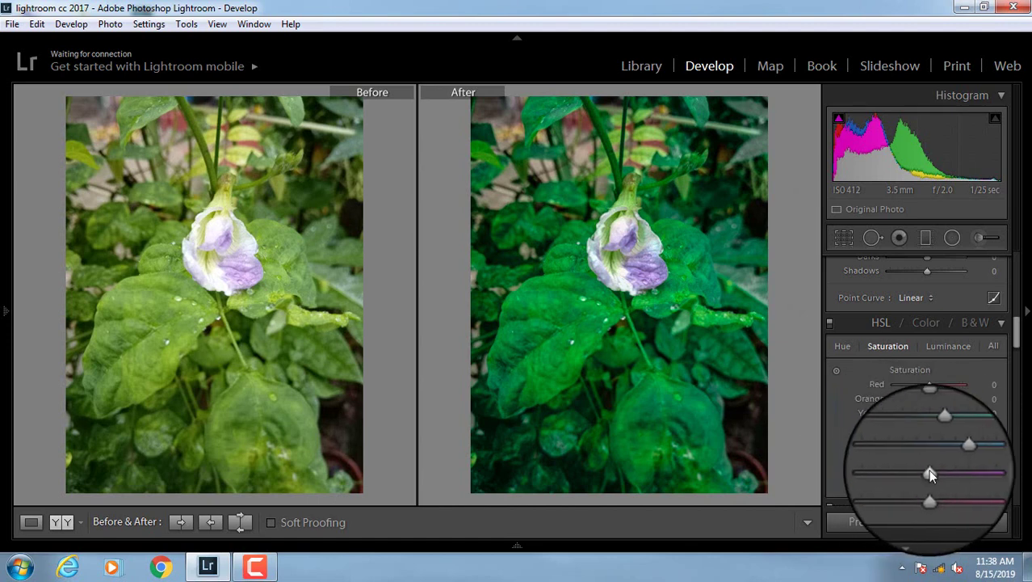
drag(928, 469, 955, 471)
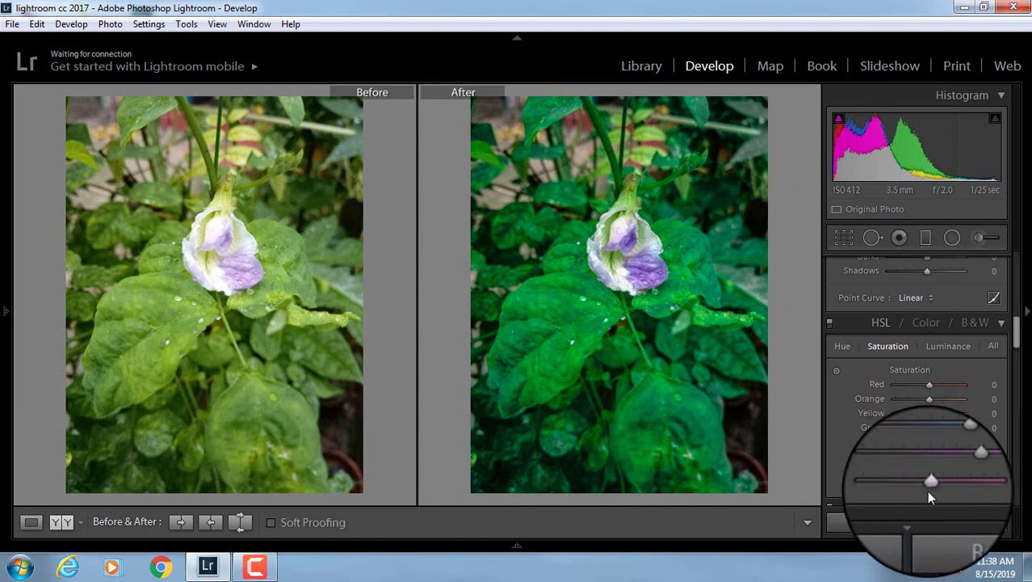
drag(931, 485, 957, 490)
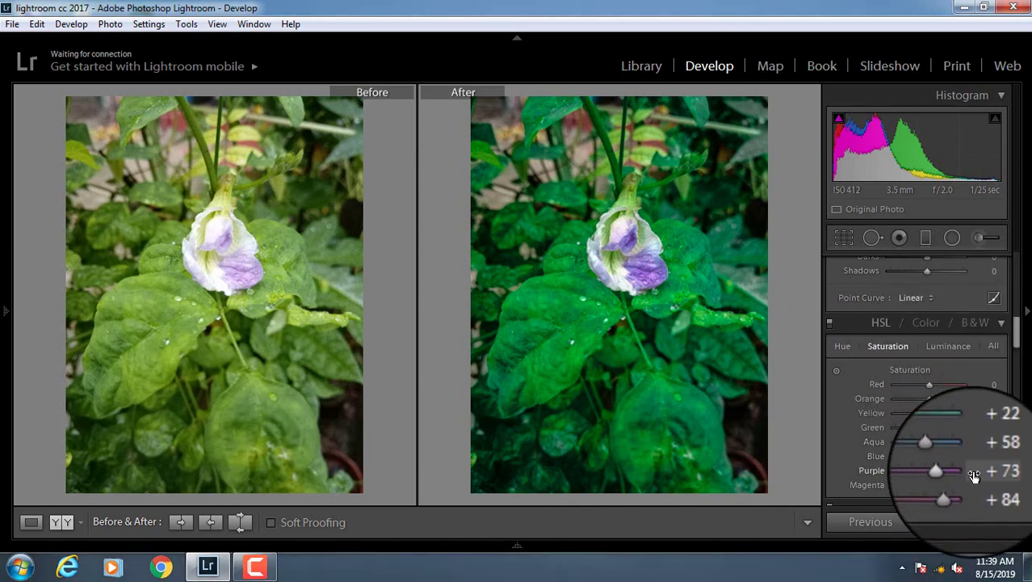
click(940, 345)
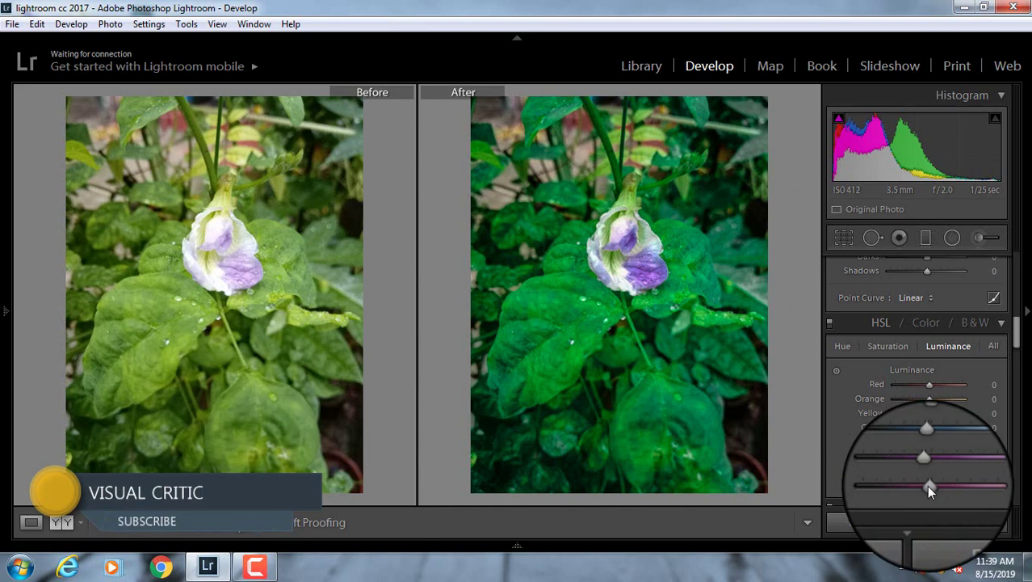
- Set Split Toning shadow hue to 206 with slight saturation
scroll(948, 408, down, 5)
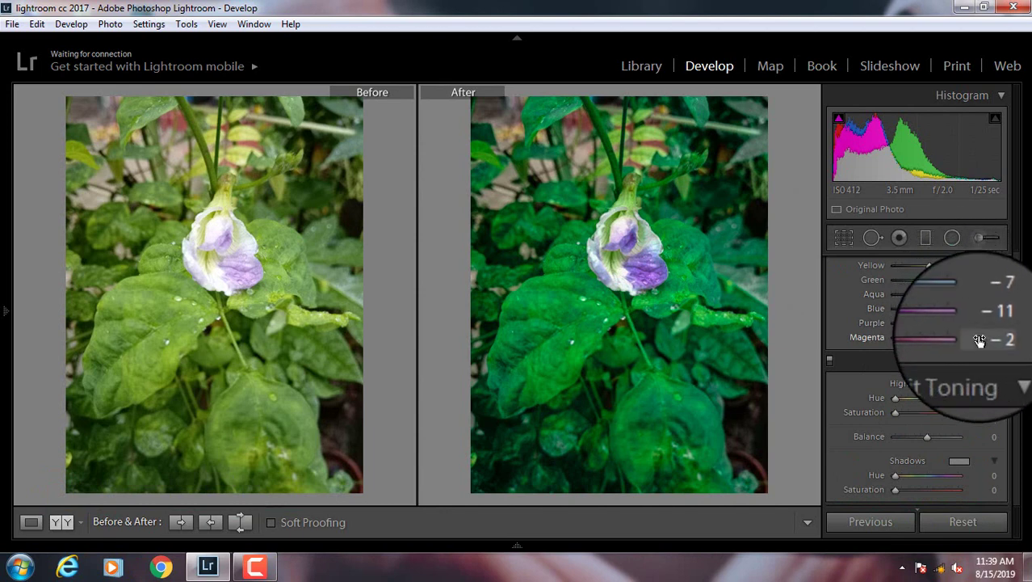
scroll(938, 412, down, 2)
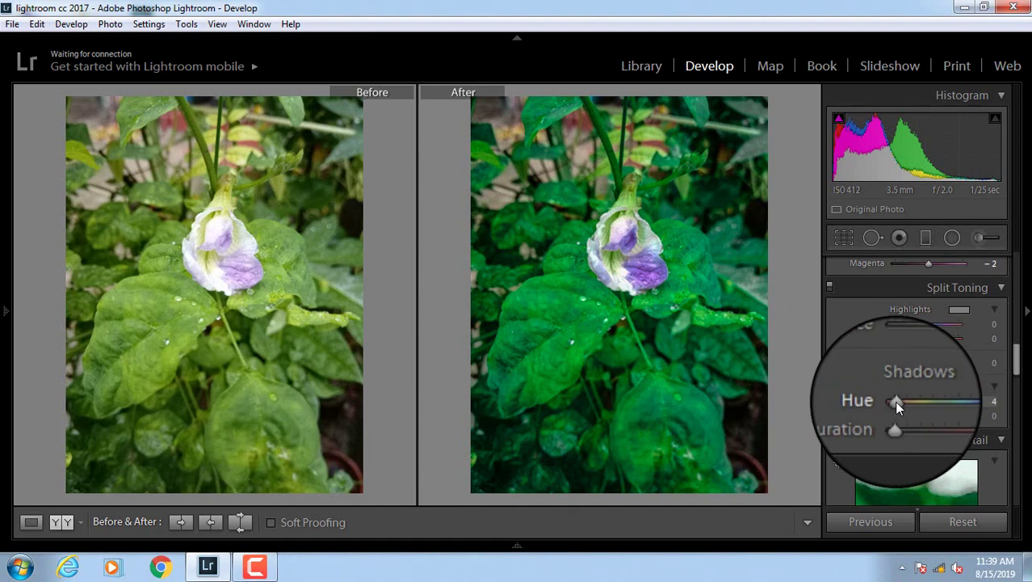
drag(895, 404, 929, 405)
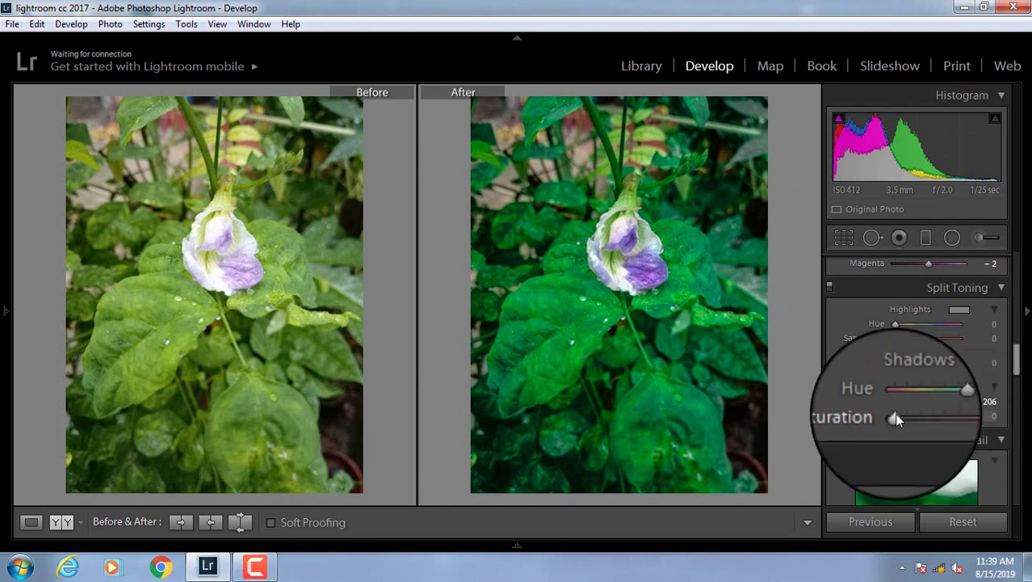
drag(896, 417, 904, 413)
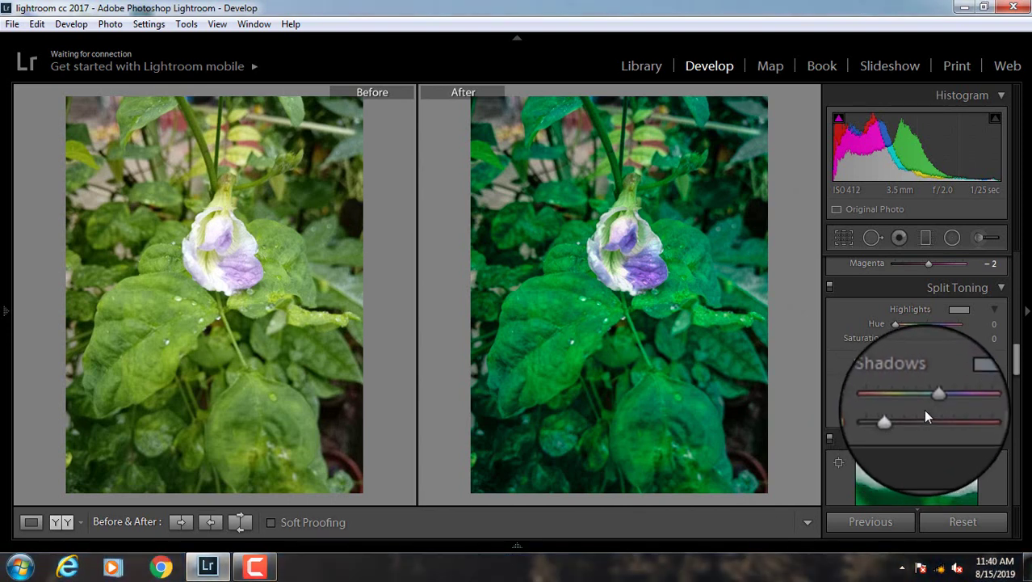
scroll(925, 420, down, 5)
scroll(929, 432, down, 2)
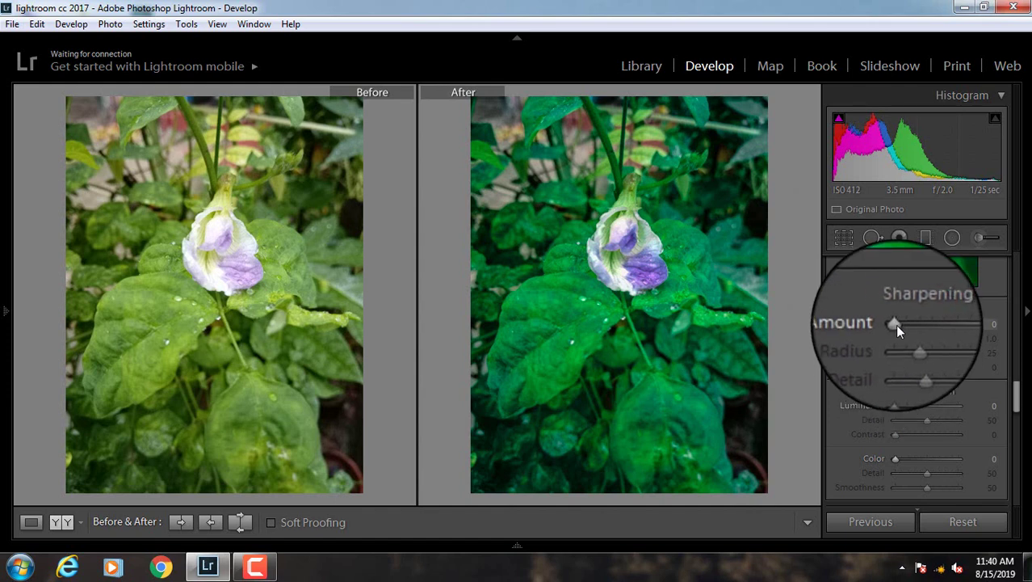
- Set the Sharpening Amount to 36
drag(895, 324, 909, 325)
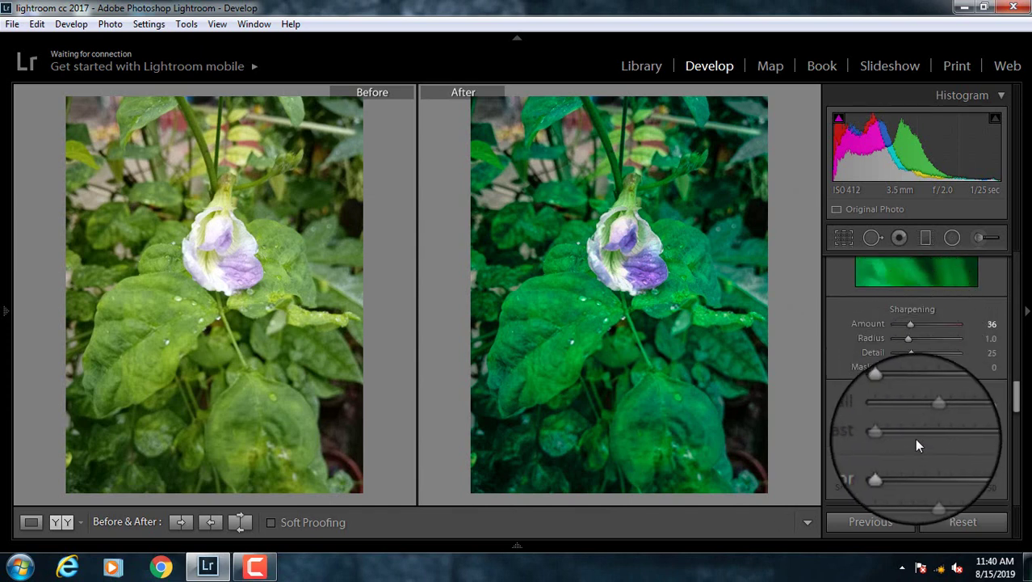
- Apply a -69 Post-Crop Vignette and increase its Feather slightly
scroll(909, 432, down, 5)
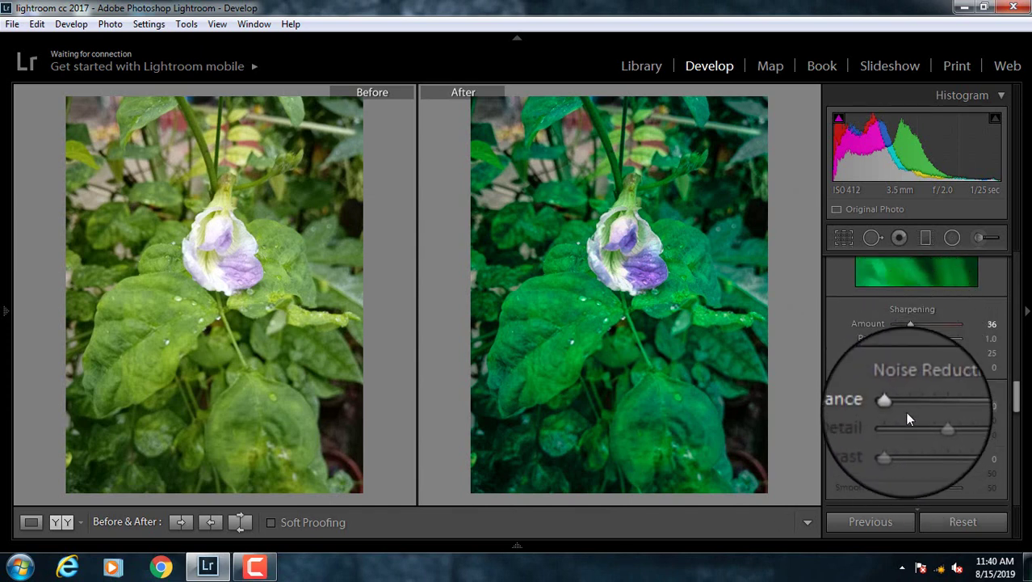
scroll(904, 421, down, 3)
scroll(904, 420, down, 5)
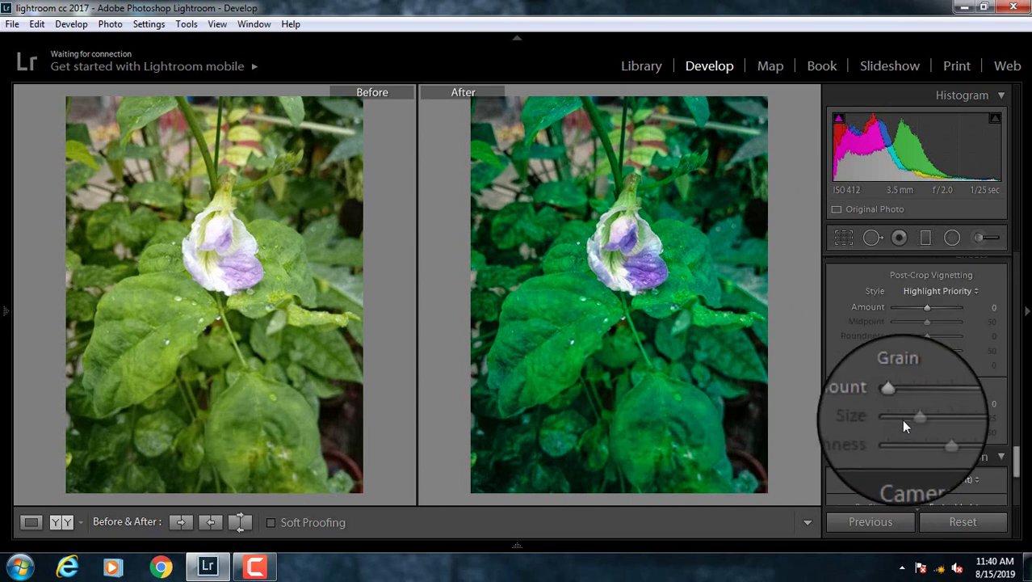
scroll(917, 380, down, 2)
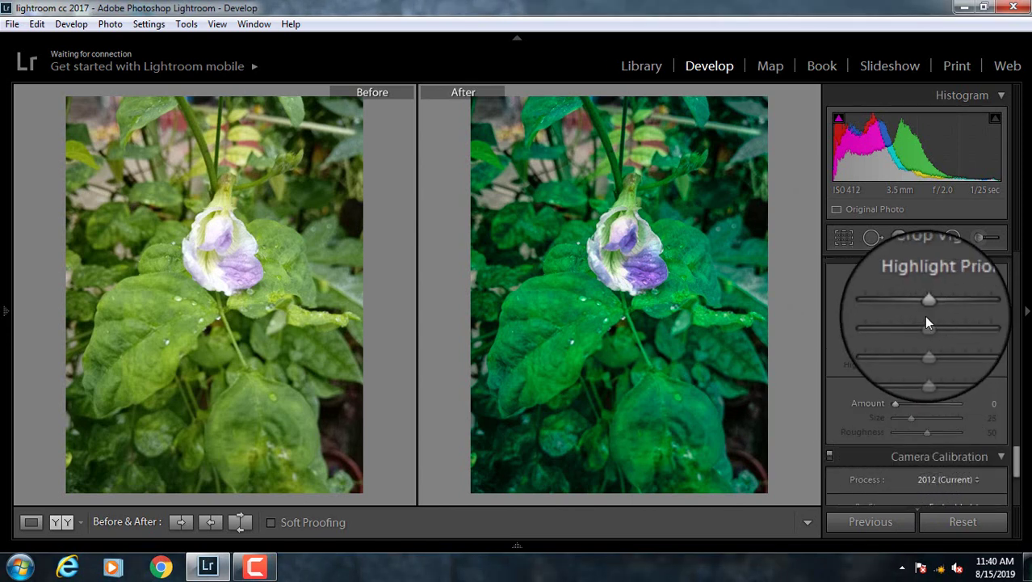
drag(925, 309, 906, 313)
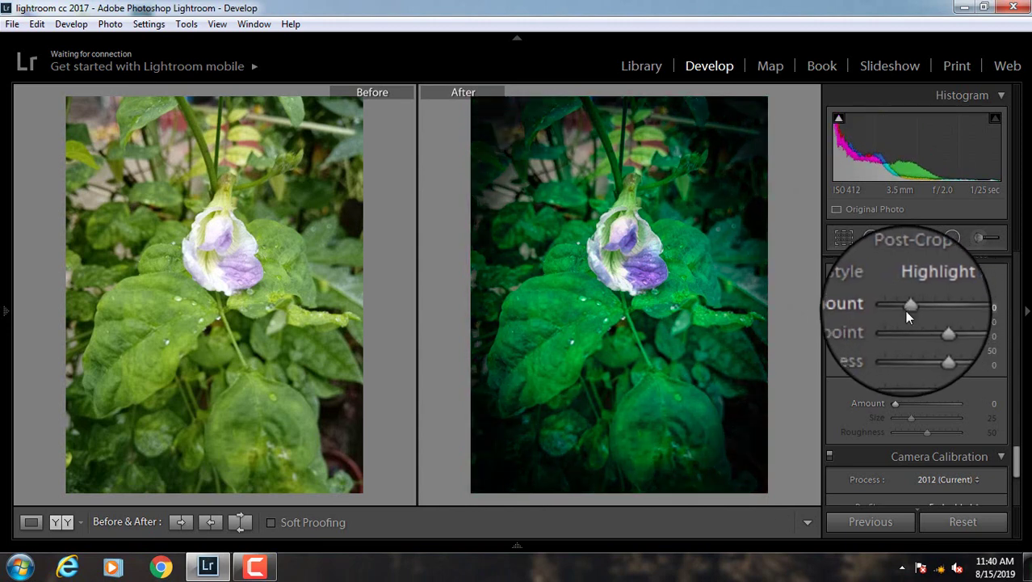
drag(906, 318, 903, 320)
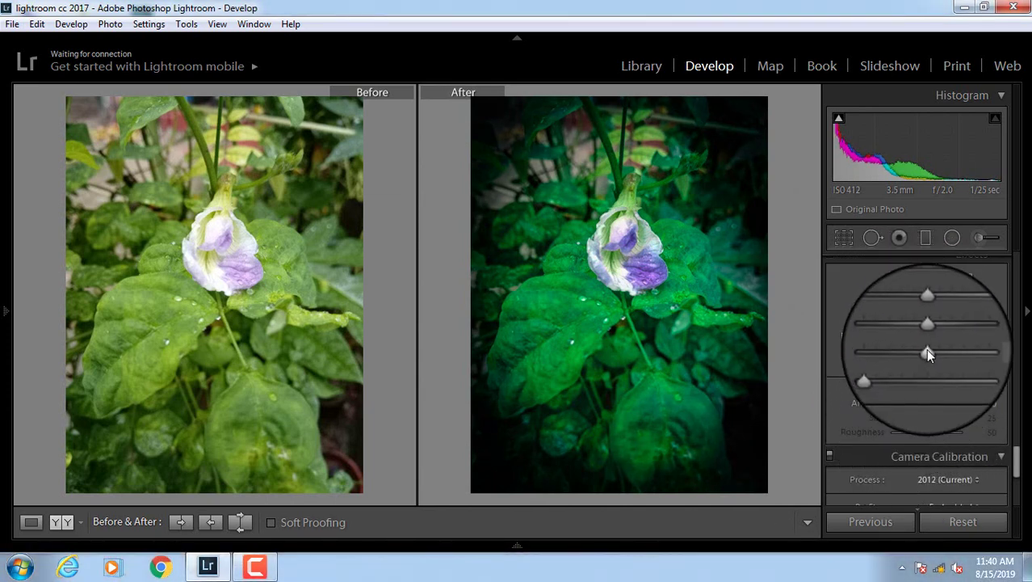
drag(942, 352, 947, 353)
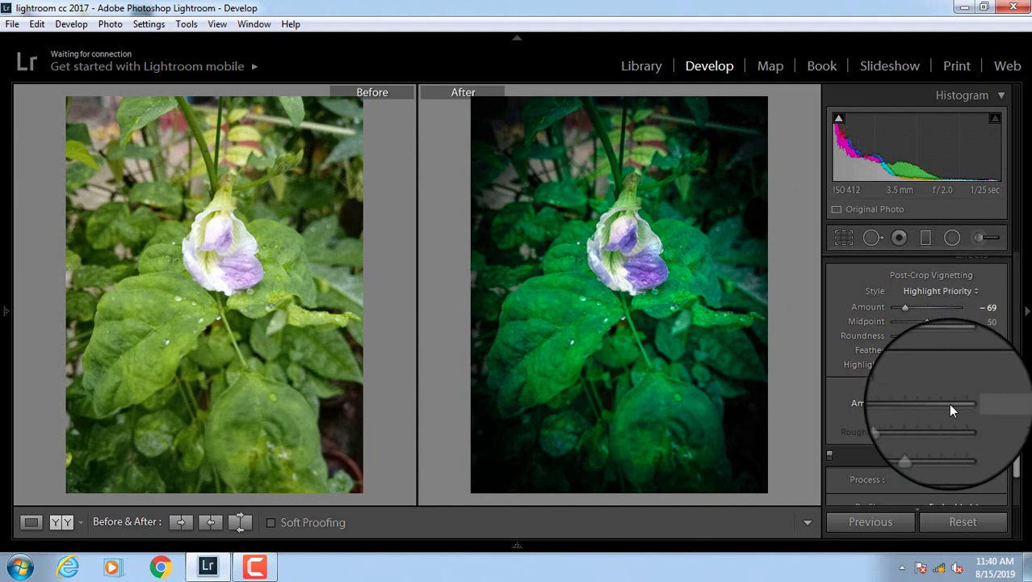
scroll(953, 400, down, 3)
scroll(947, 396, down, 1)
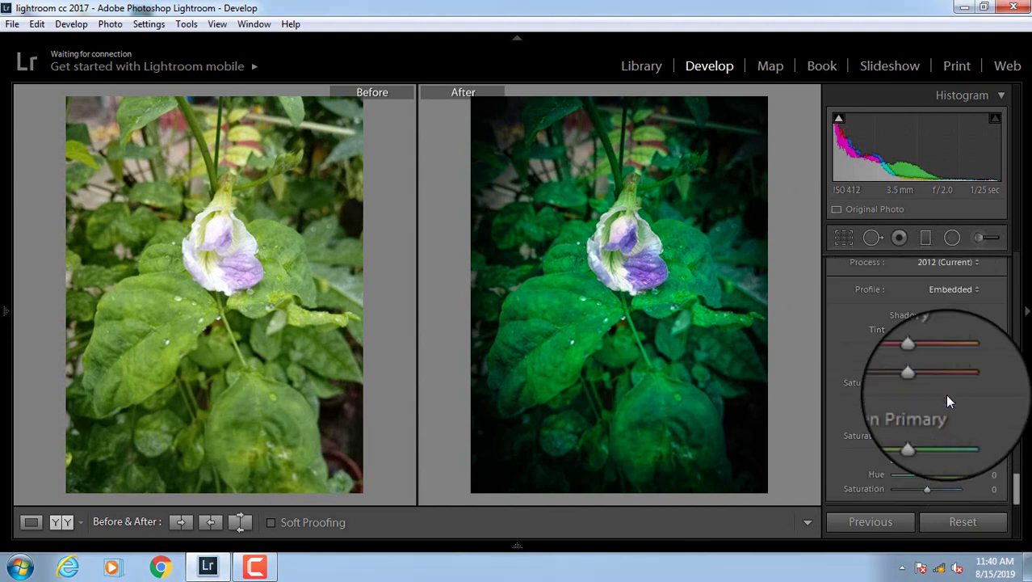
scroll(945, 393, up, 4)
scroll(945, 394, up, 2)
scroll(945, 393, up, 2)
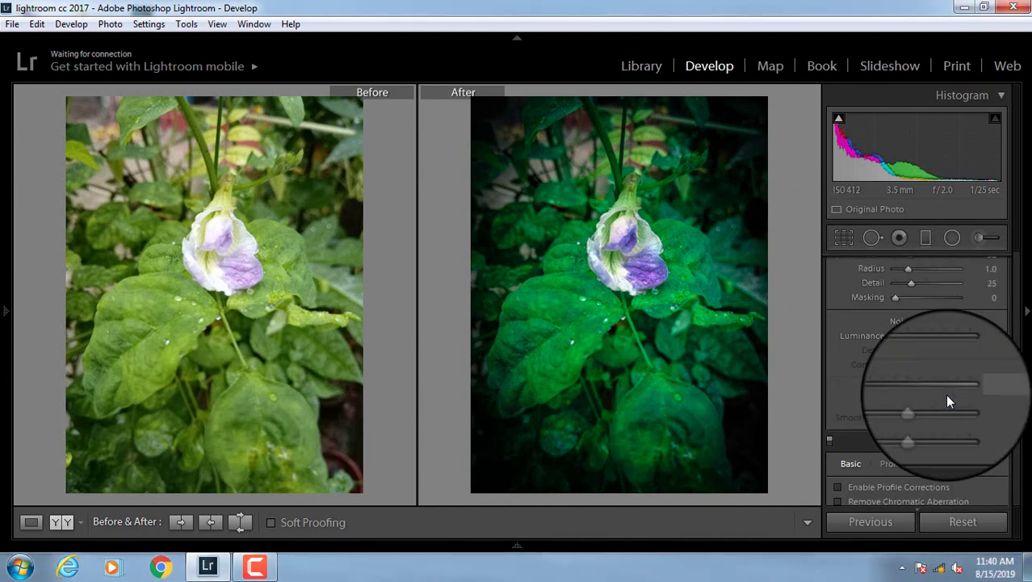
scroll(945, 394, up, 2)
scroll(945, 393, up, 2)
scroll(945, 393, up, 2)
scroll(945, 393, up, 2)
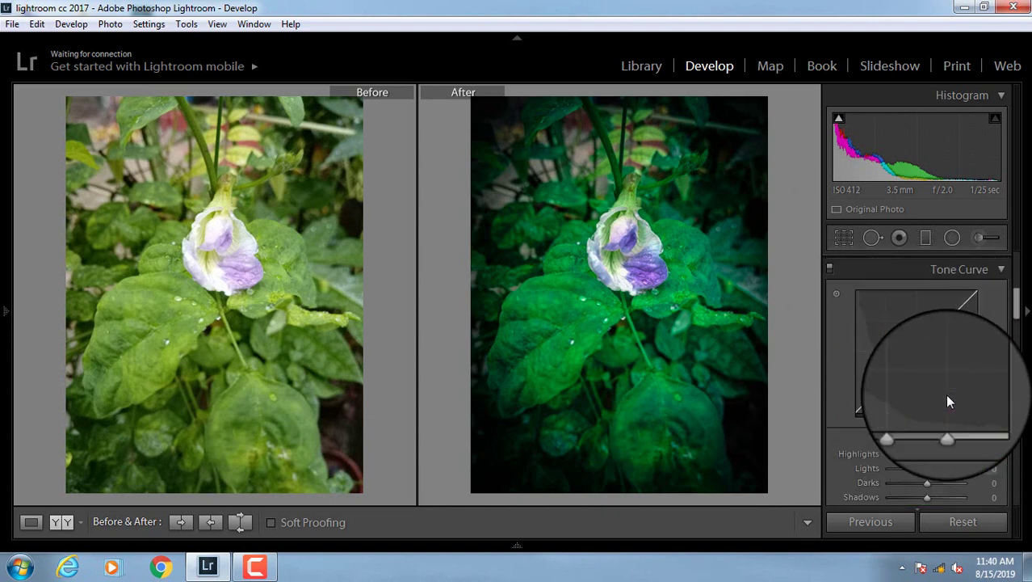
scroll(946, 394, up, 2)
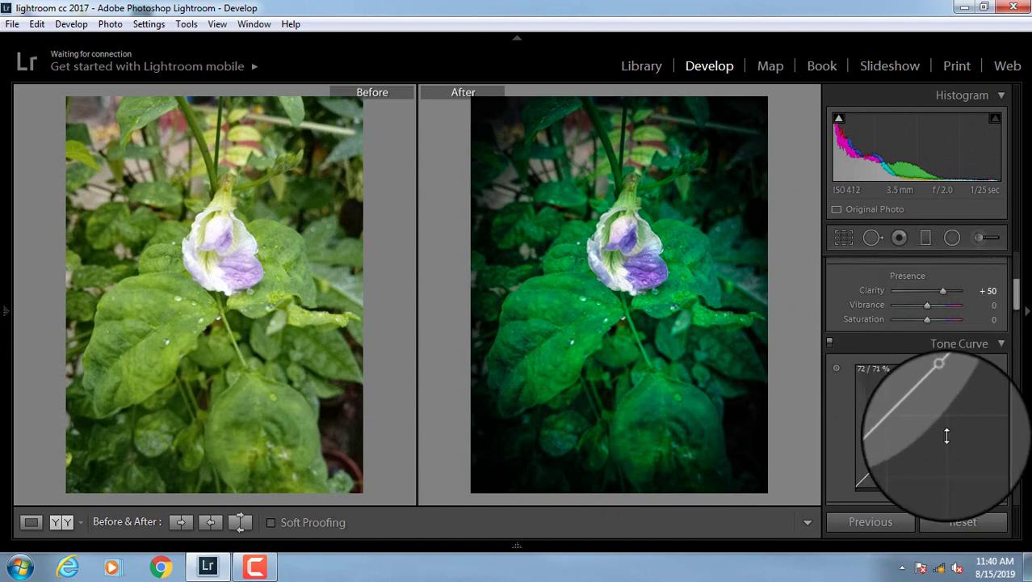
scroll(951, 457, down, 2)
scroll(951, 457, down, 2)
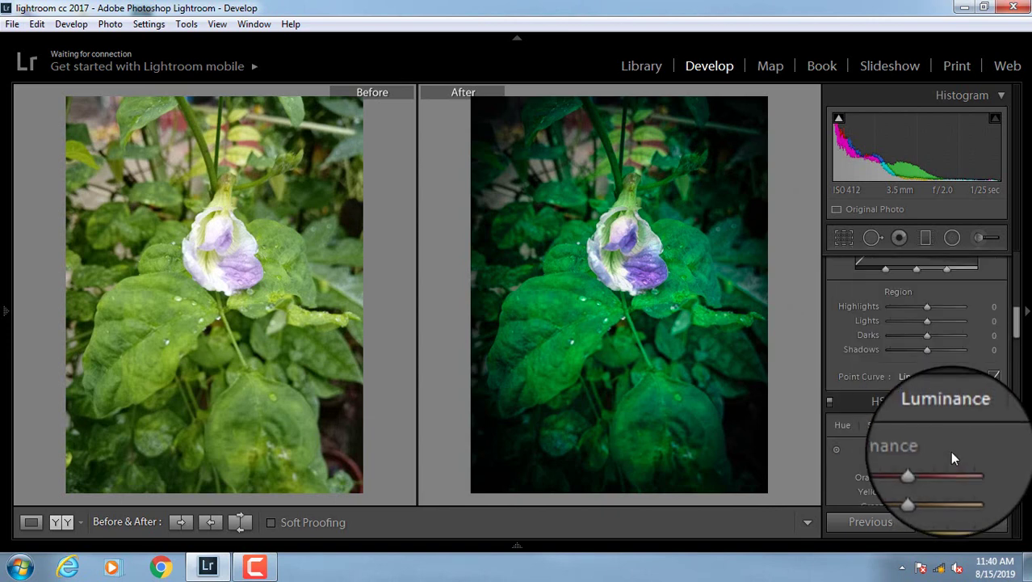
scroll(950, 451, down, 2)
scroll(950, 449, down, 2)
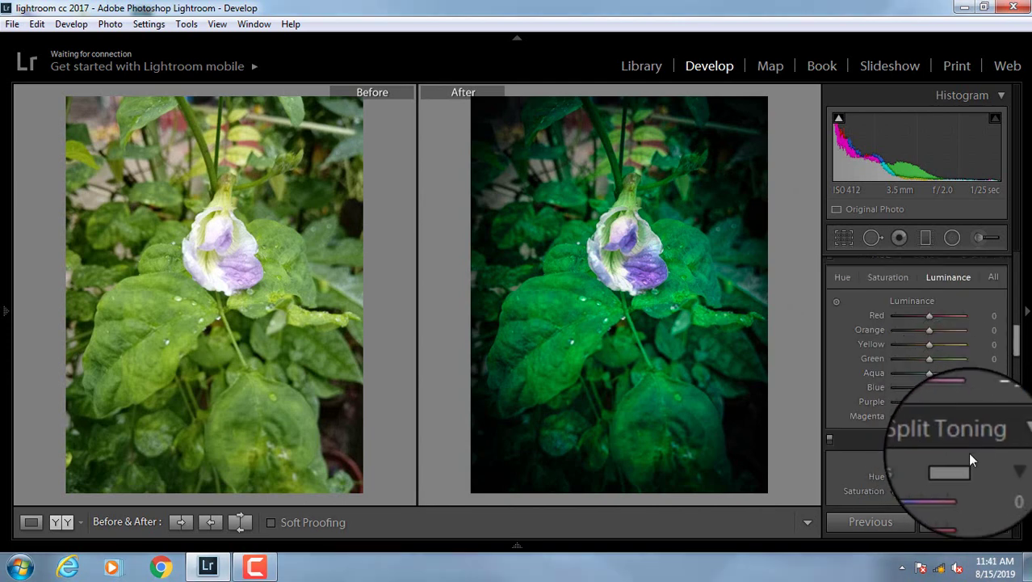
scroll(968, 452, down, 3)
scroll(967, 464, down, 2)
scroll(962, 462, down, 3)
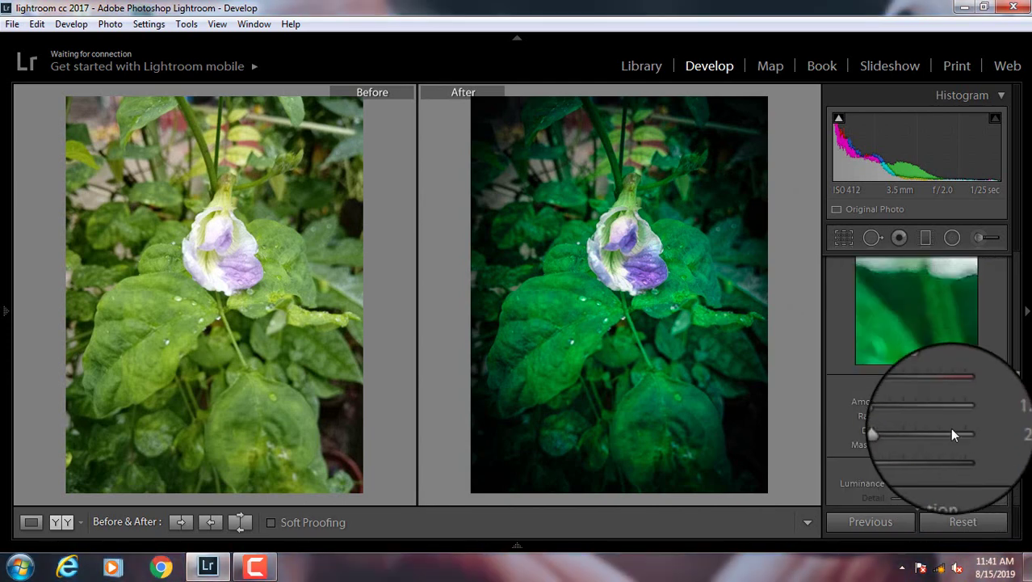
scroll(948, 469, down, 2)
scroll(945, 449, down, 2)
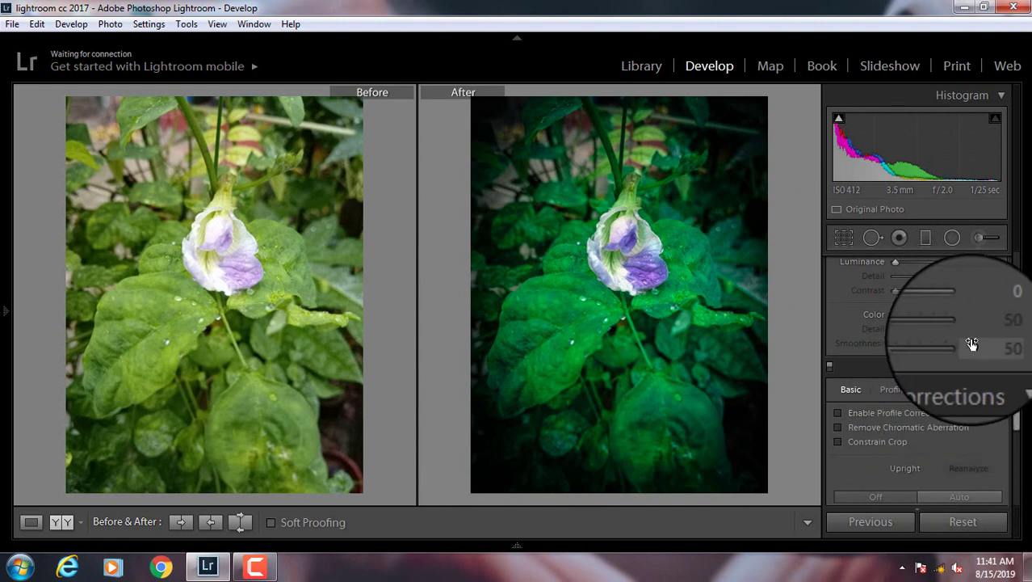
scroll(970, 338, down, 2)
scroll(929, 393, down, 2)
scroll(928, 392, down, 2)
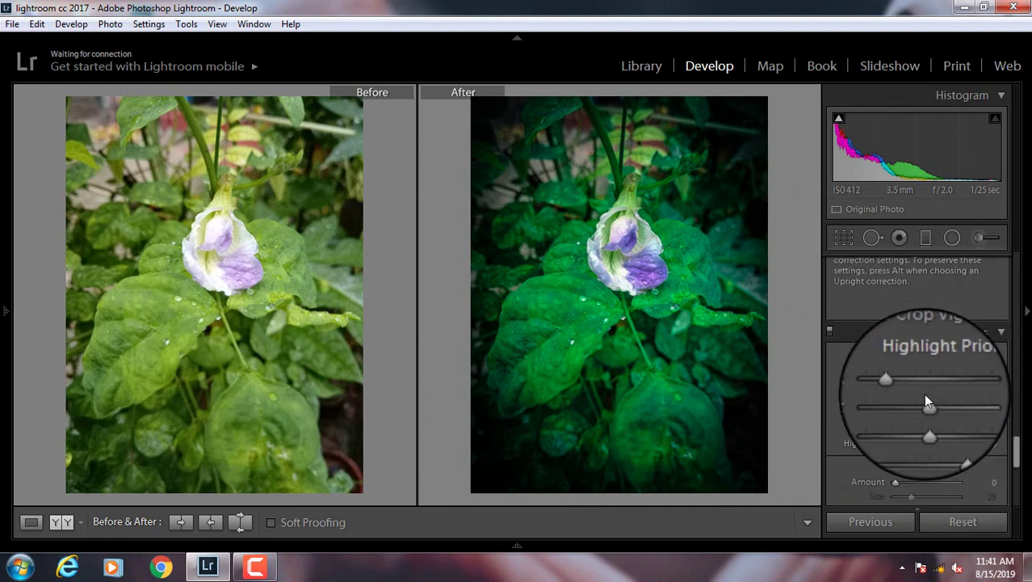
scroll(924, 393, down, 2)
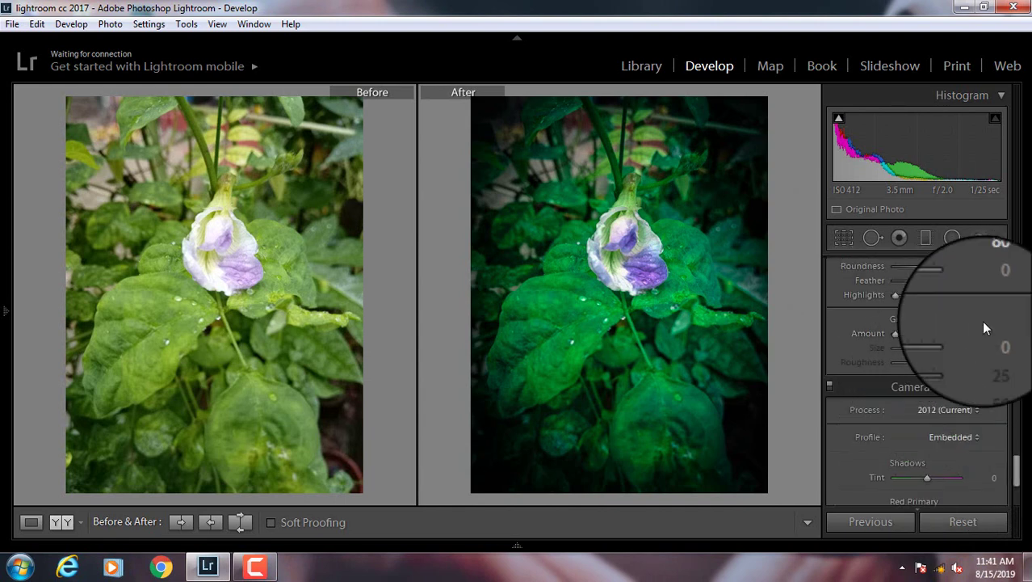
- Collapse the right and left side panels to enlarge the Before/After comparison
click(1027, 310)
click(4, 311)
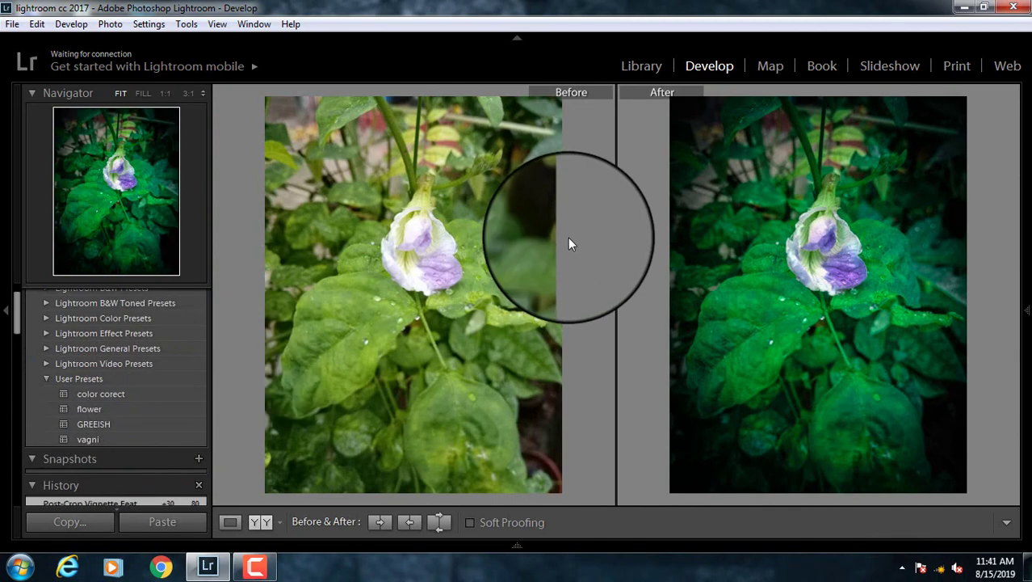
click(5, 315)
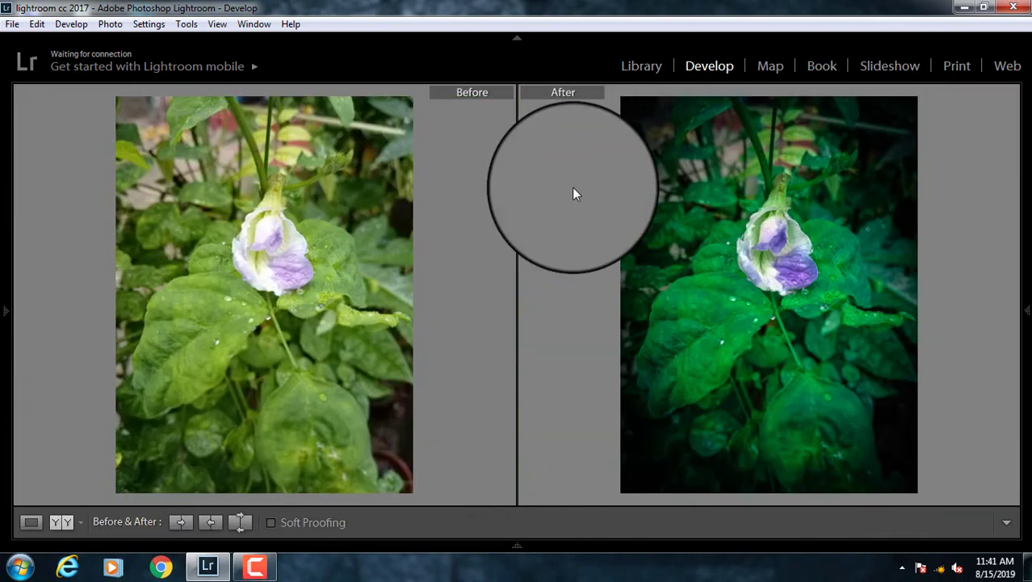